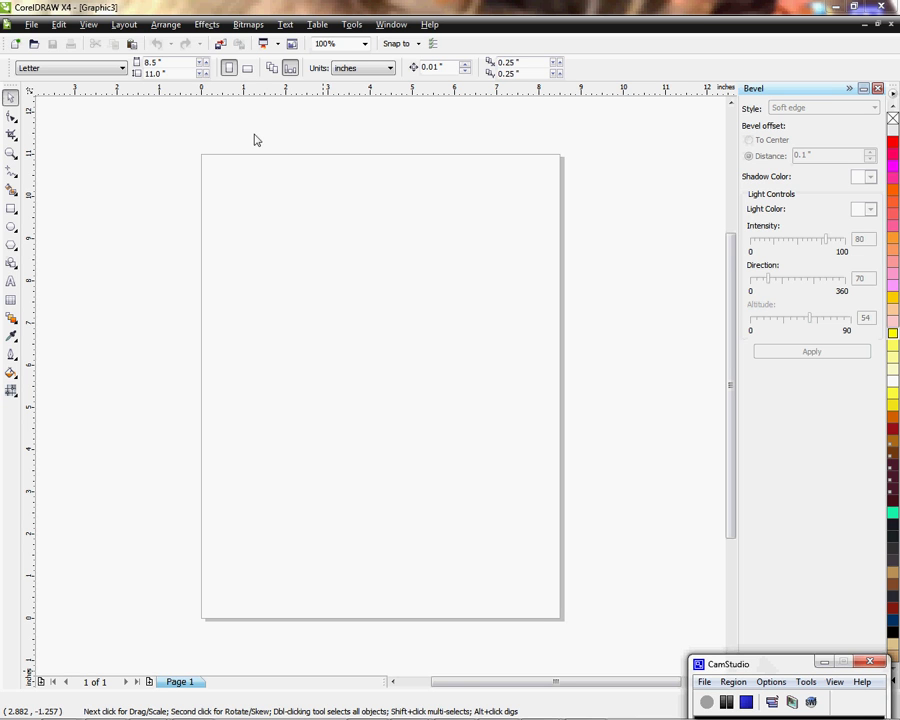
# Step: Switch the Letter page to landscape orientation, 11.0 × 8.5 inches
pyautogui.click(247, 67)
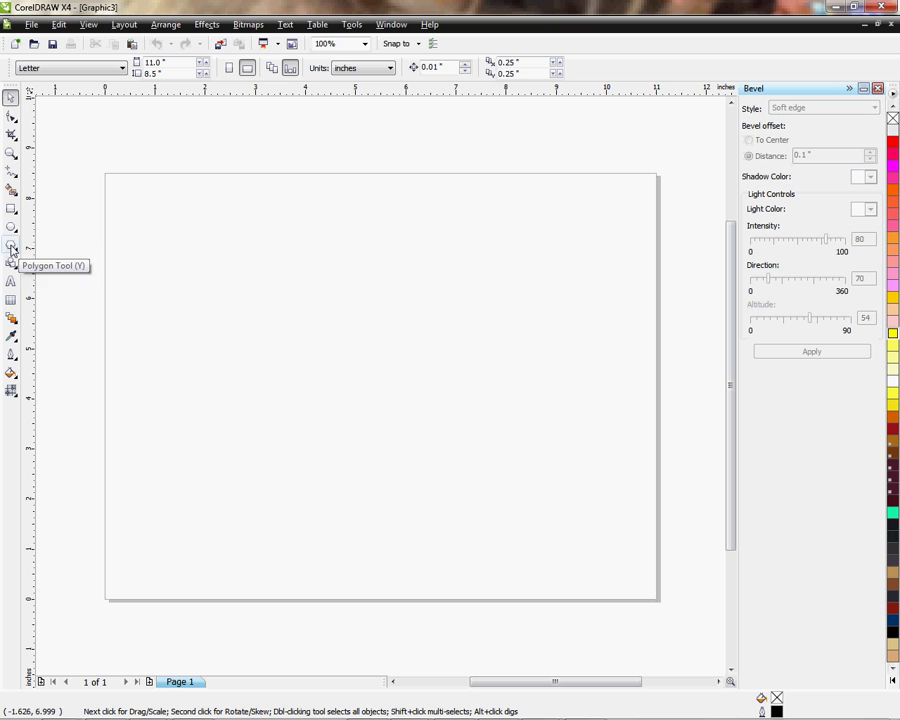
# Step: Choose the Ellipse tool (F7) from the toolbox's shape flyout
pyautogui.click(13, 215)
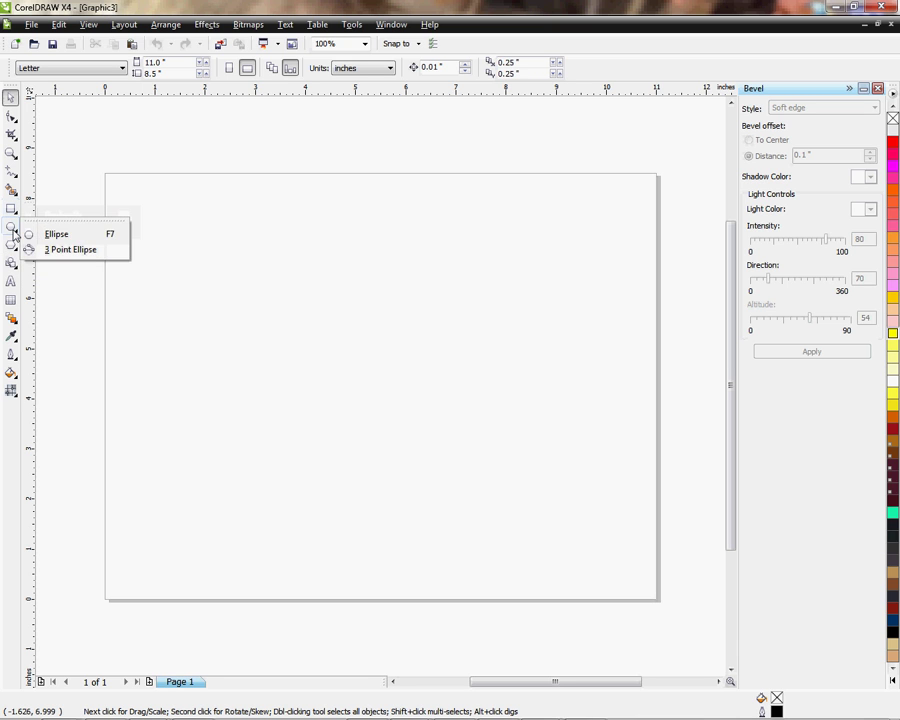
pyautogui.moveTo(11, 246)
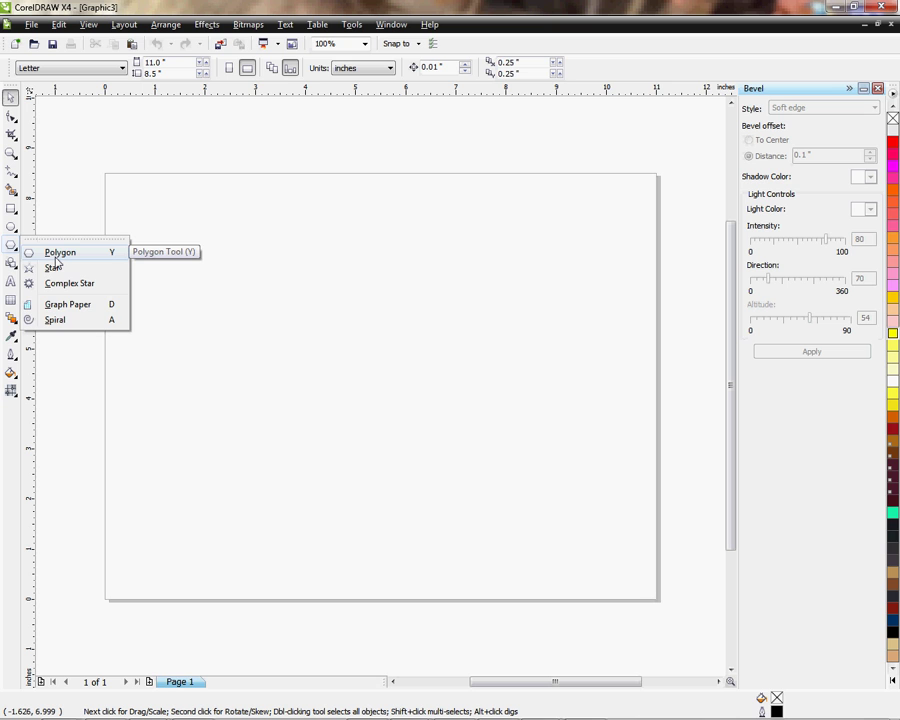
pyautogui.click(11, 231)
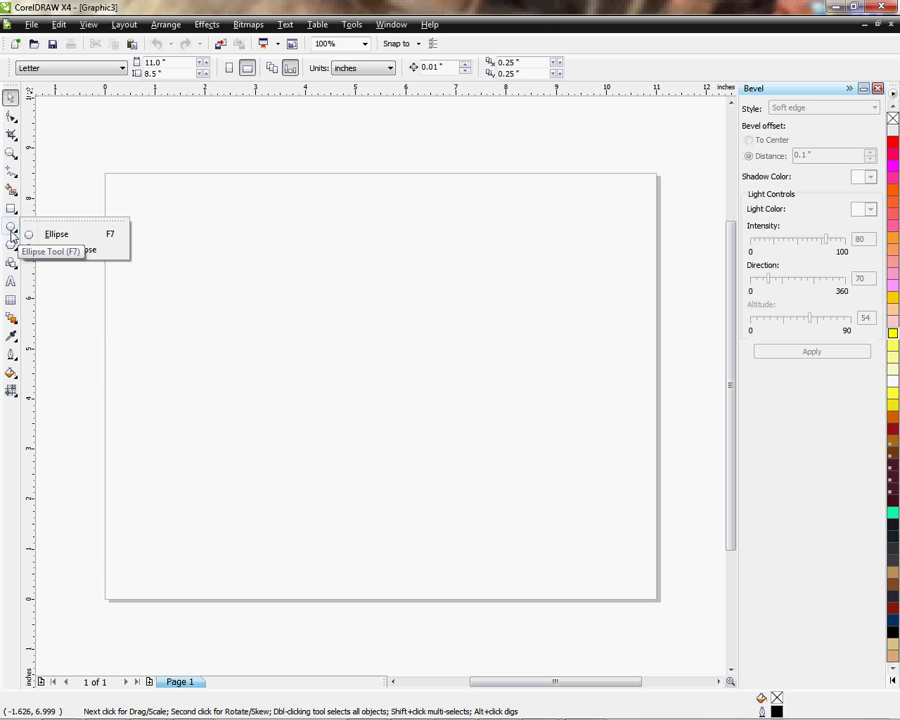
pyautogui.click(50, 234)
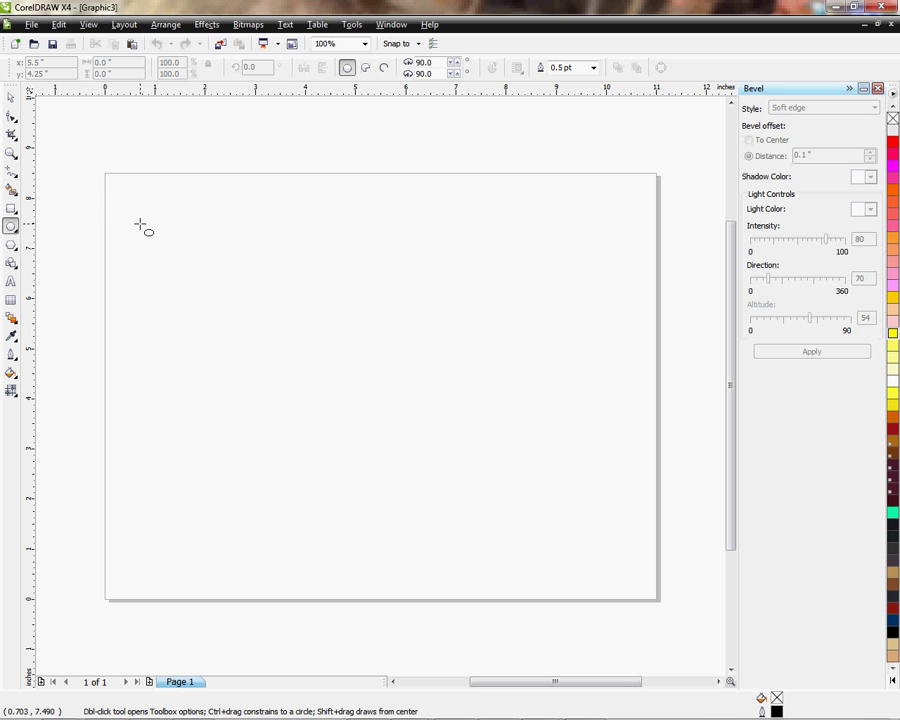
# Step: Draw a 2.89-inch circle at the page's upper left and fill it solid black
pyautogui.moveTo(140, 224); pyautogui.dragTo(279, 368)
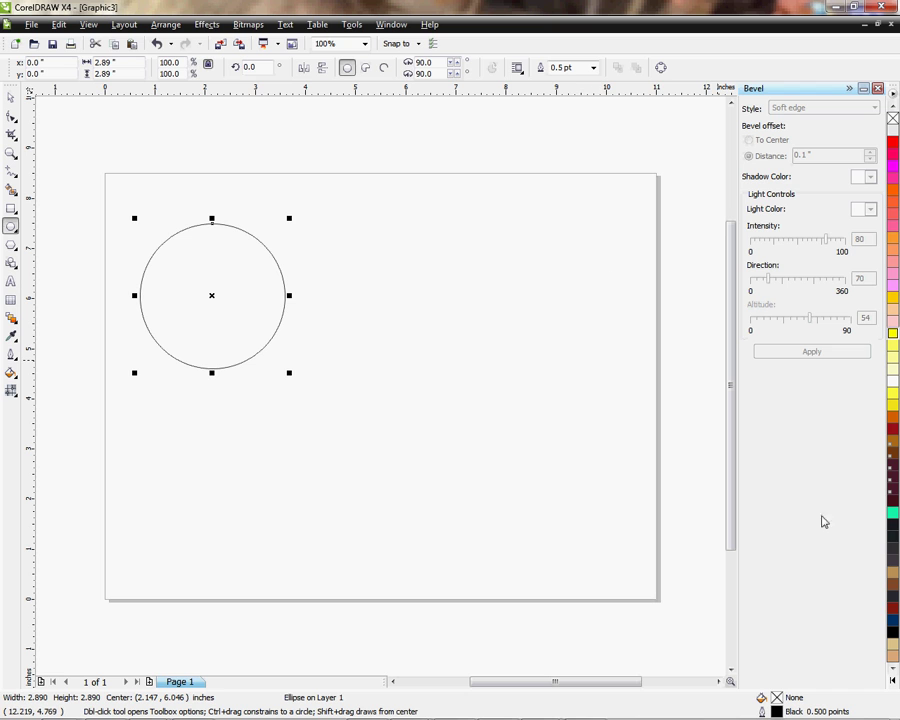
pyautogui.click(893, 680)
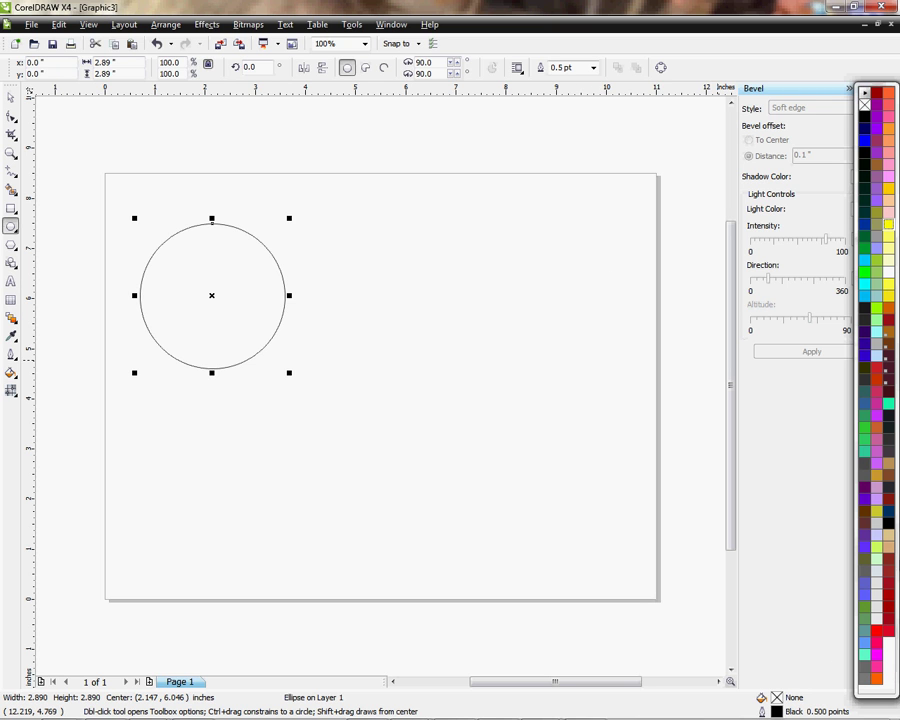
pyautogui.click(866, 170)
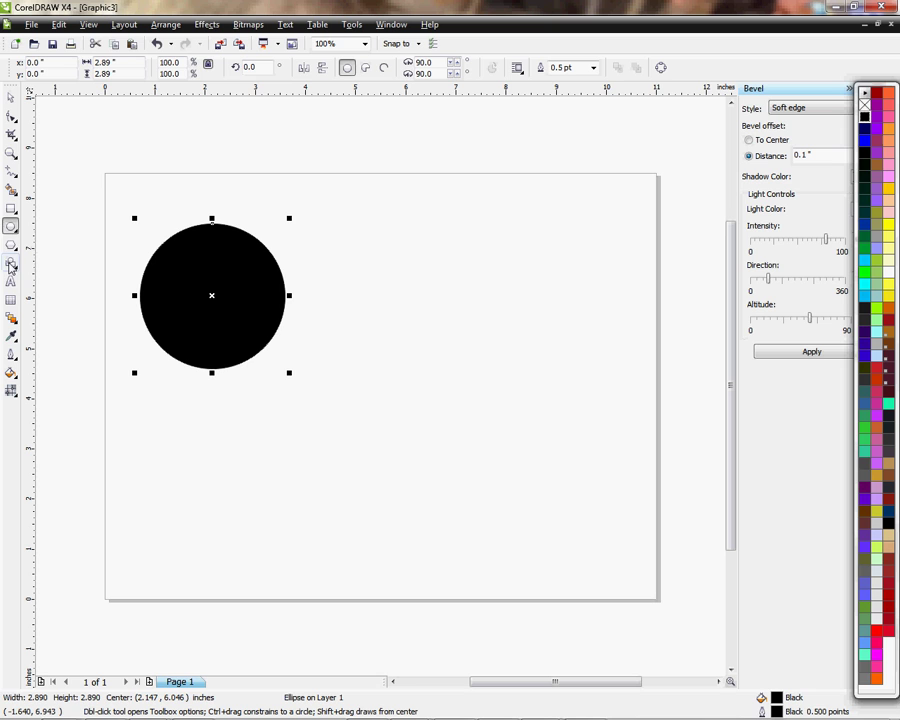
# Step: Draw a 0.365-inch square at the page's upper right with the Rectangle tool and fill it blue
pyautogui.click(11, 212)
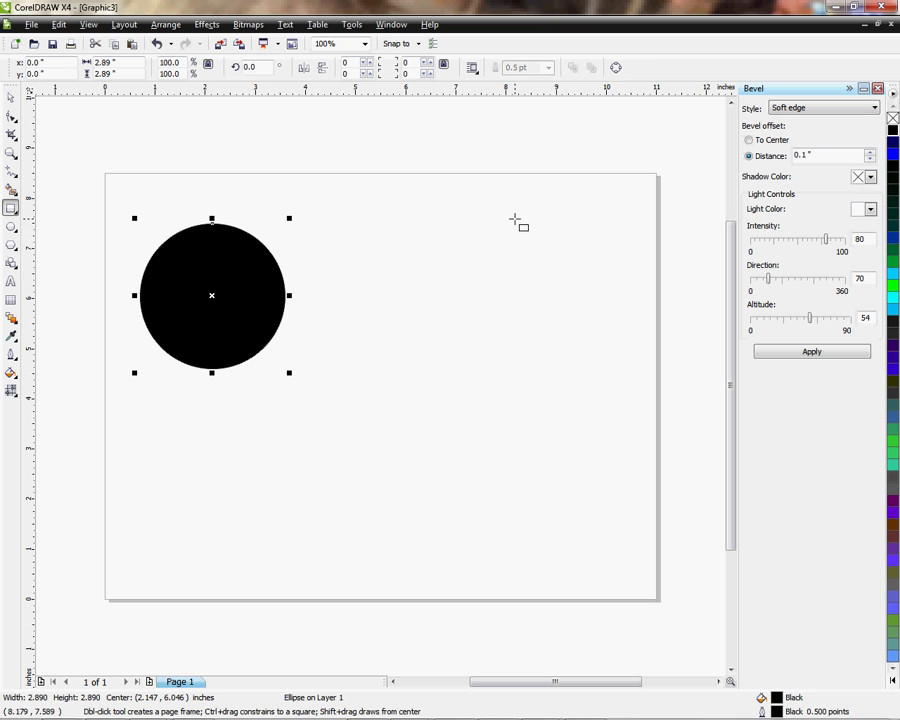
pyautogui.moveTo(520, 219)
pyautogui.mouseDown()
pyautogui.moveTo(544, 242)
pyautogui.moveTo(535, 238)
pyautogui.mouseUp()
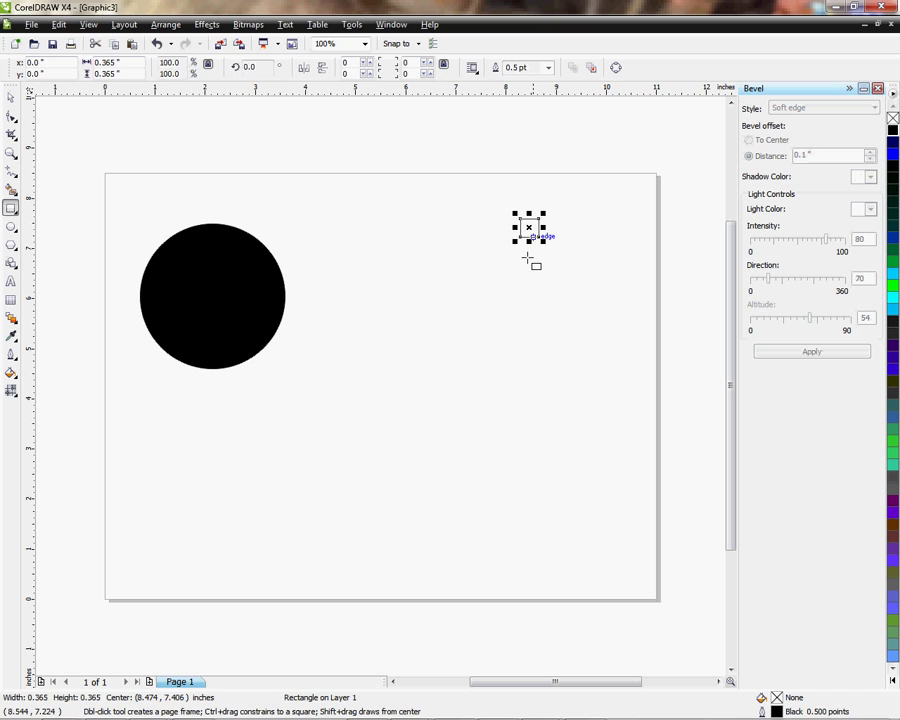
pyautogui.click(895, 157)
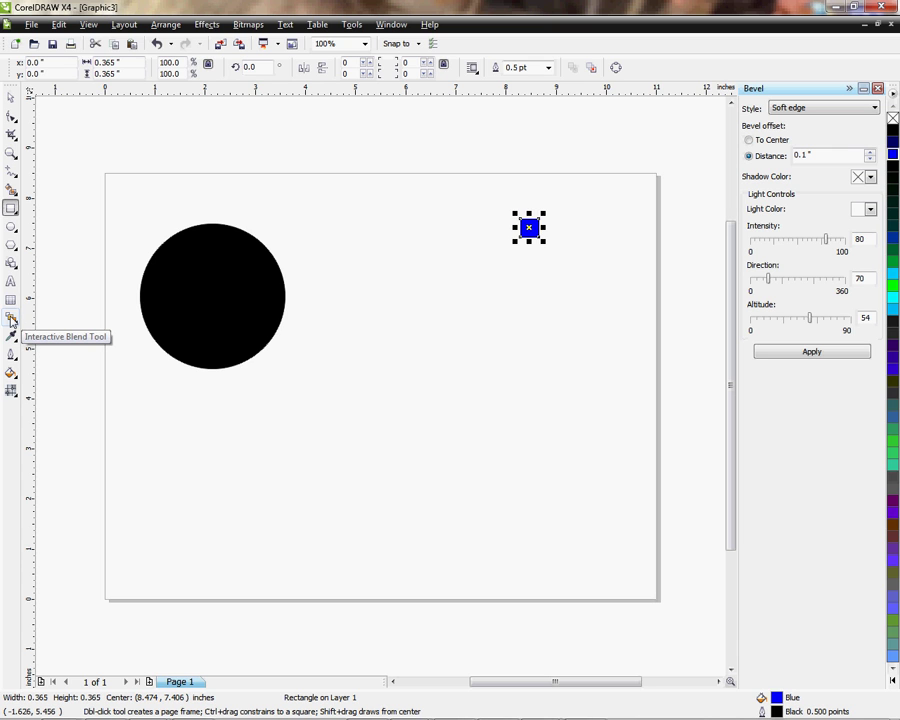
# Step: Use the Interactive Blend Tool to create a 20-step blend from the black circle to the blue square
pyautogui.click(11, 320)
pyautogui.click(46, 322)
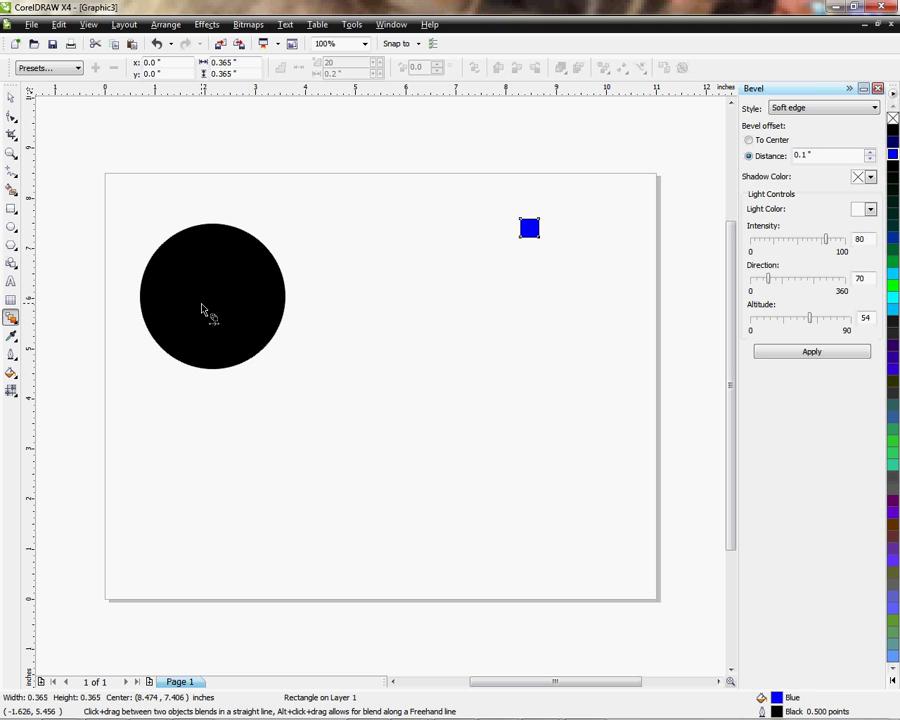
pyautogui.moveTo(202, 310); pyautogui.dragTo(535, 234)
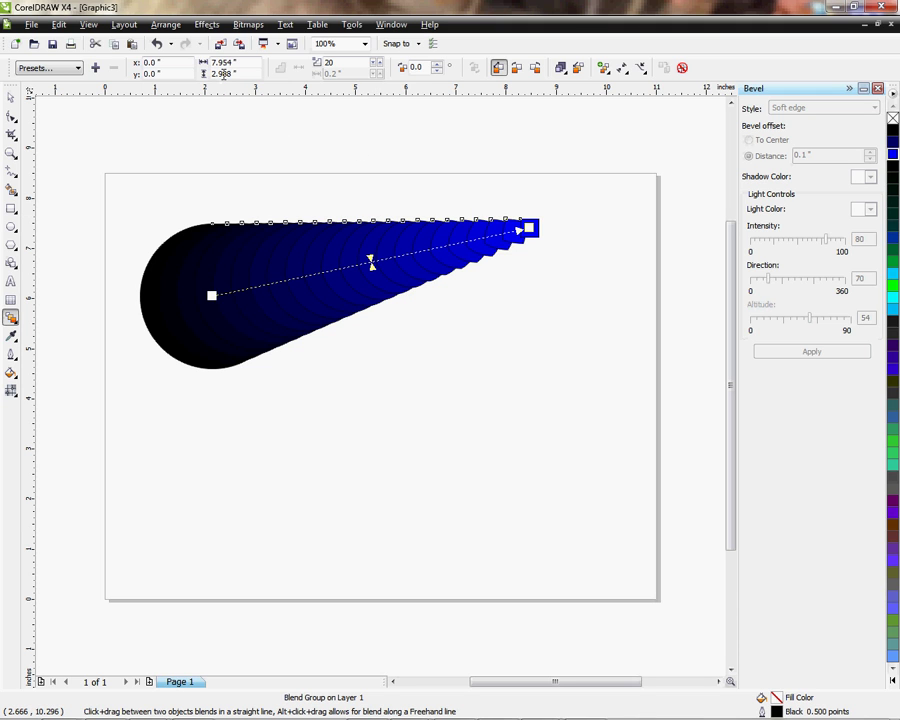
pyautogui.doubleClick(328, 62)
pyautogui.write('15')
pyautogui.press('Return')
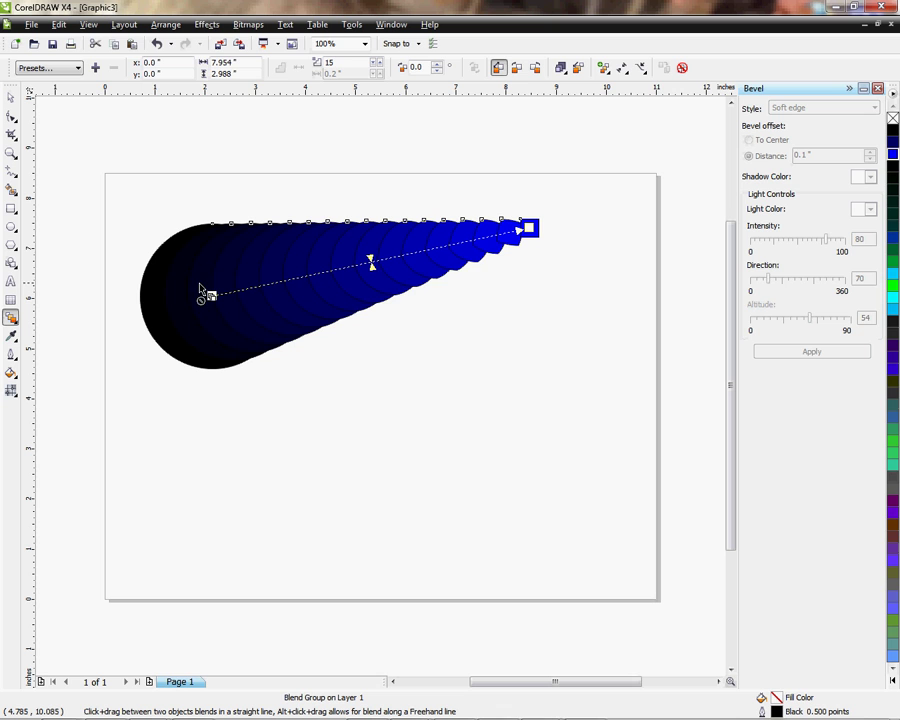
pyautogui.doubleClick(329, 62)
pyautogui.write('10')
pyautogui.press('Return')
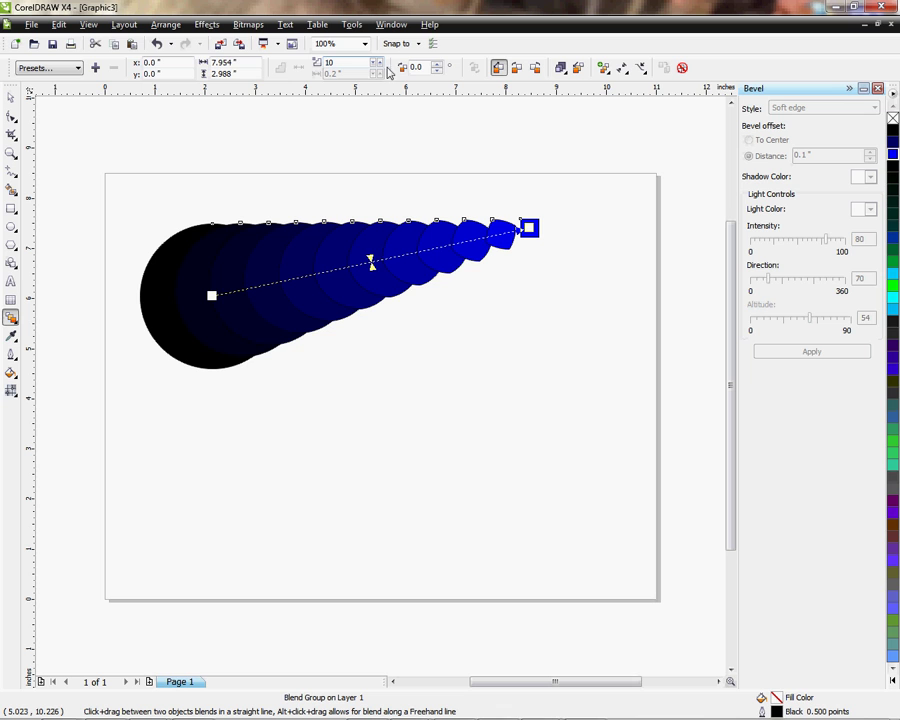
pyautogui.doubleClick(321, 63)
pyautogui.write('20')
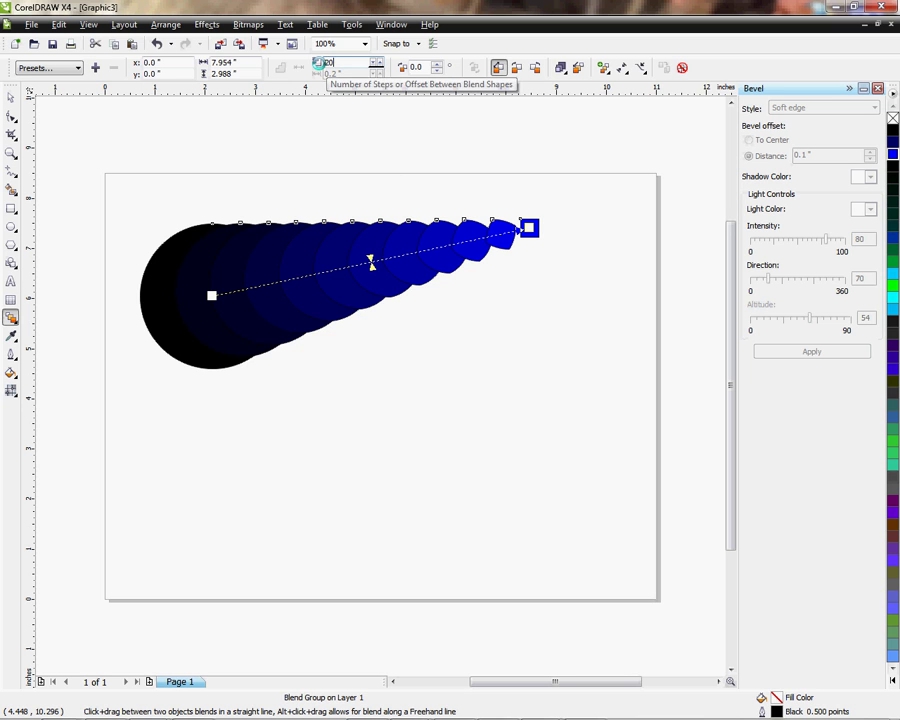
pyautogui.press('Return')
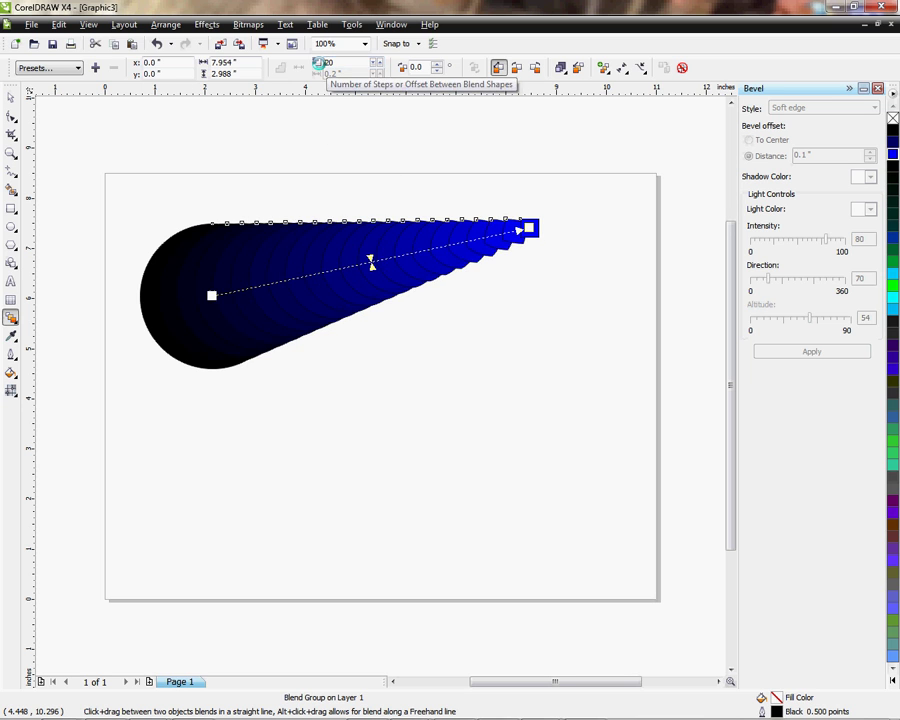
# Step: Set the blend's X position to 10 inches, placing it just beyond the page's right edge
pyautogui.click(148, 62)
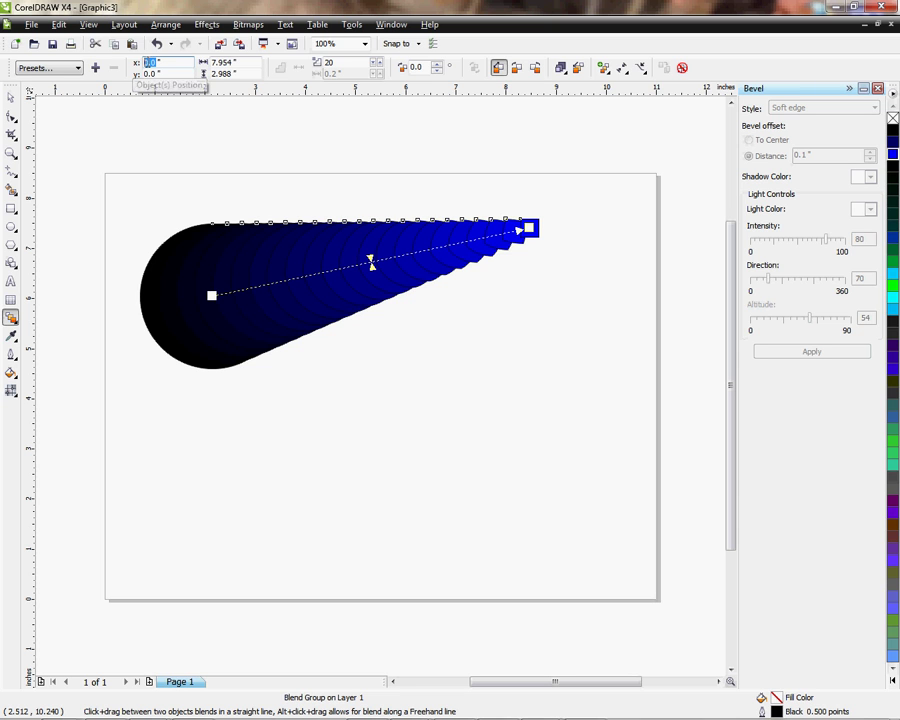
pyautogui.write('10')
pyautogui.press('Return')
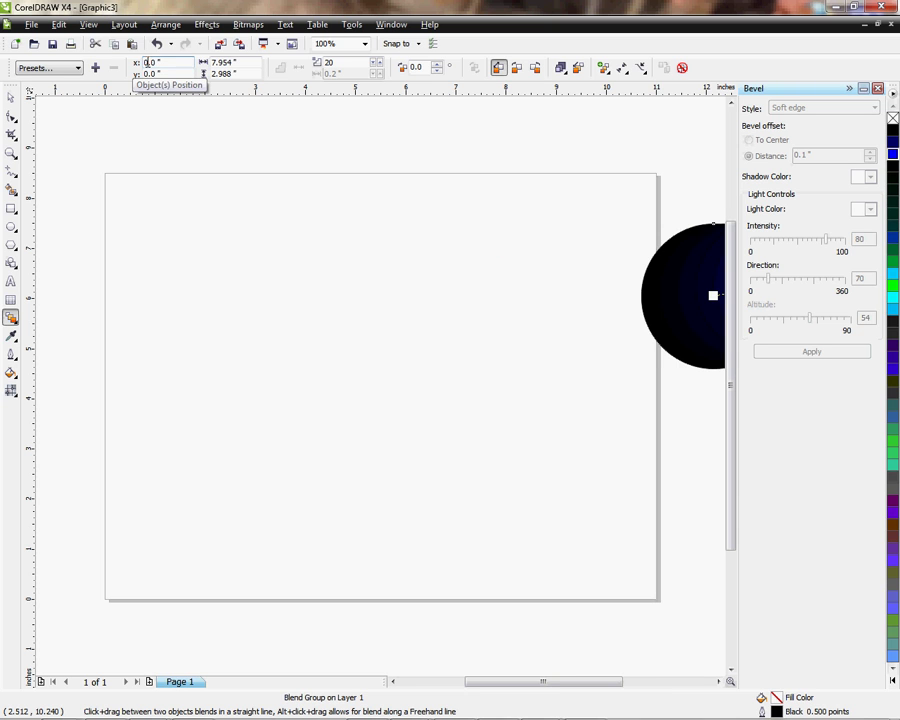
pyautogui.scroll(-2, 394, 412)
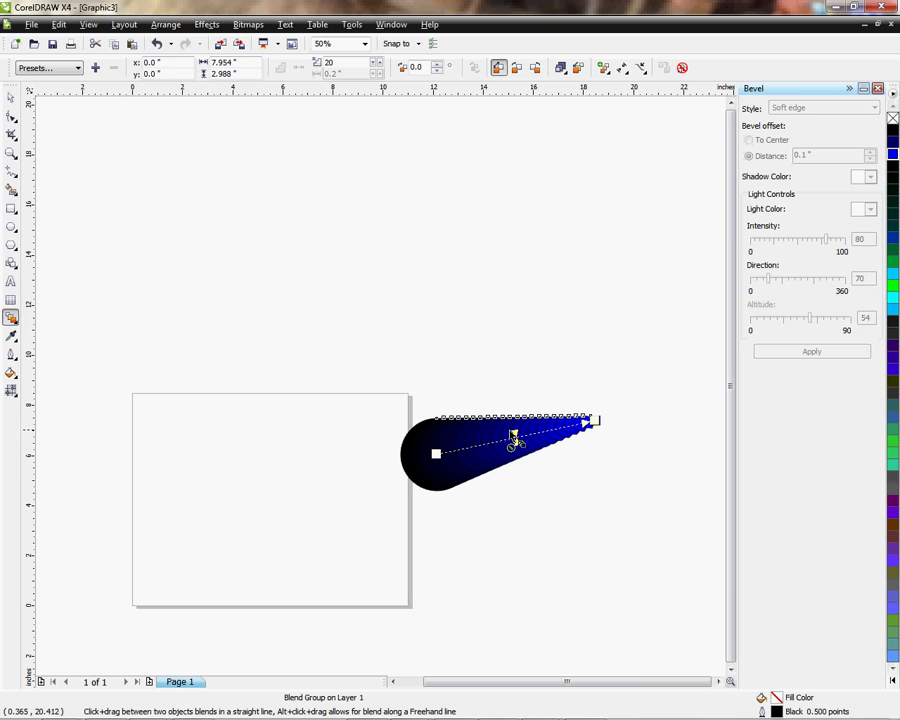
pyautogui.scroll(1, 519, 447)
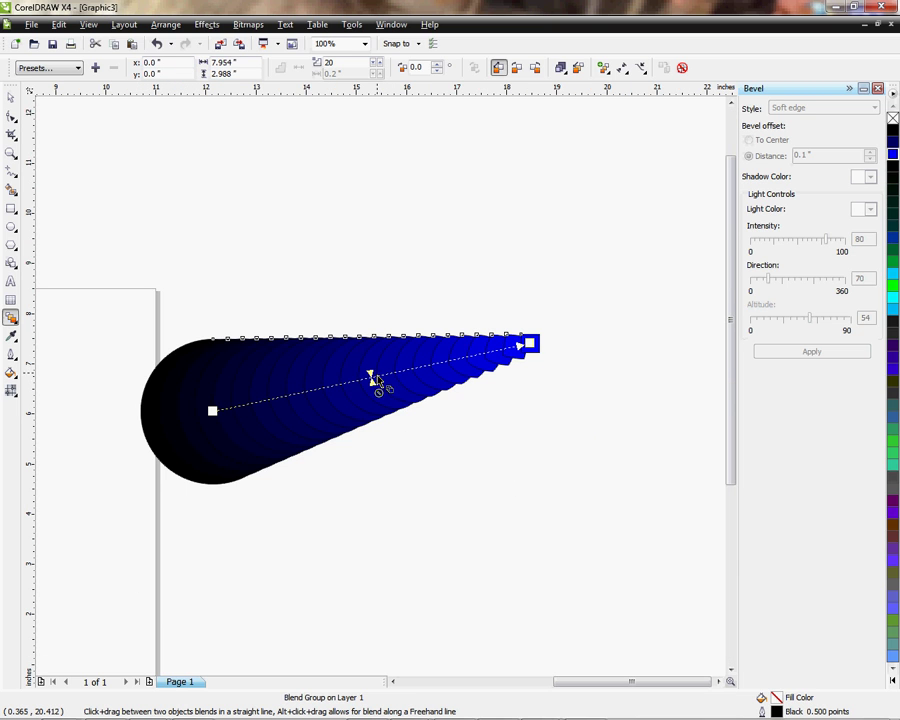
# Step: Adjust the blend's acceleration slider so steps bunch near the circle and spread toward the square
pyautogui.moveTo(371, 378)
pyautogui.mouseDown()
pyautogui.moveTo(434, 364)
pyautogui.moveTo(292, 393)
pyautogui.mouseUp()
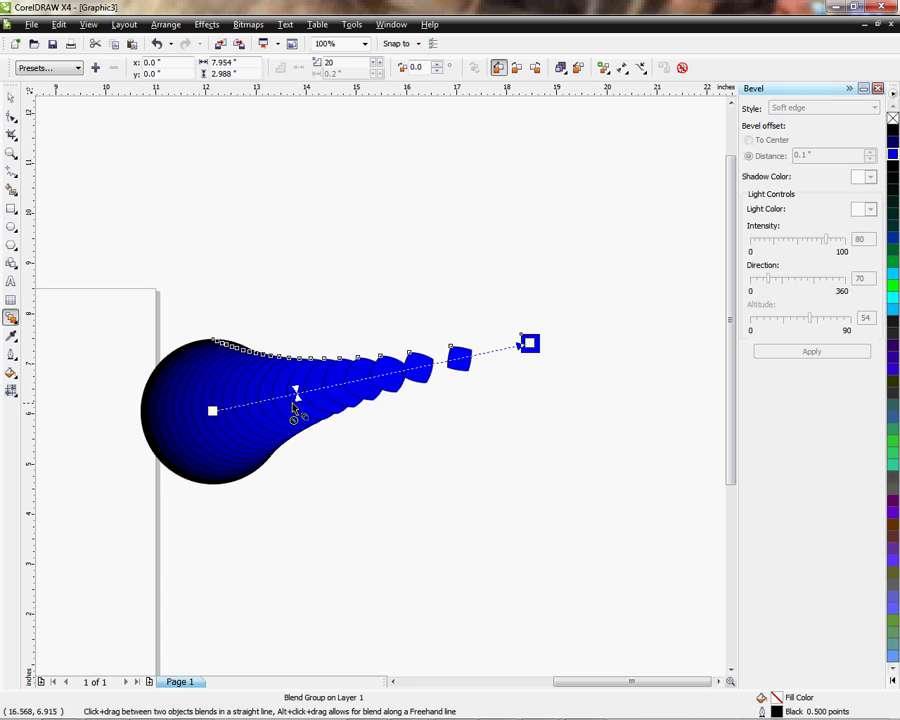
pyautogui.moveTo(297, 393); pyautogui.dragTo(270, 400)
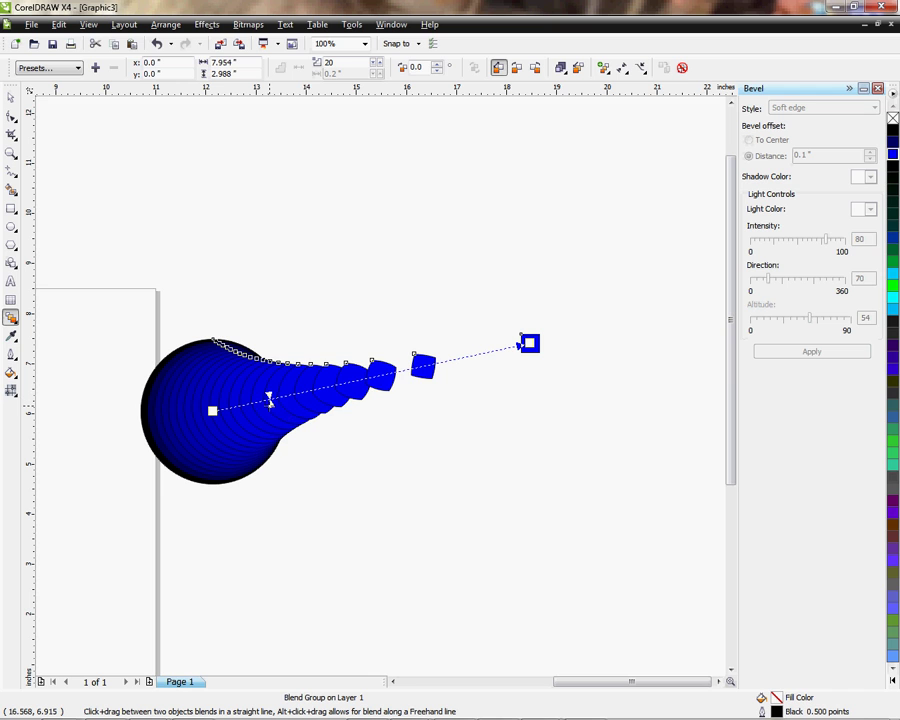
pyautogui.moveTo(270, 398); pyautogui.dragTo(301, 391)
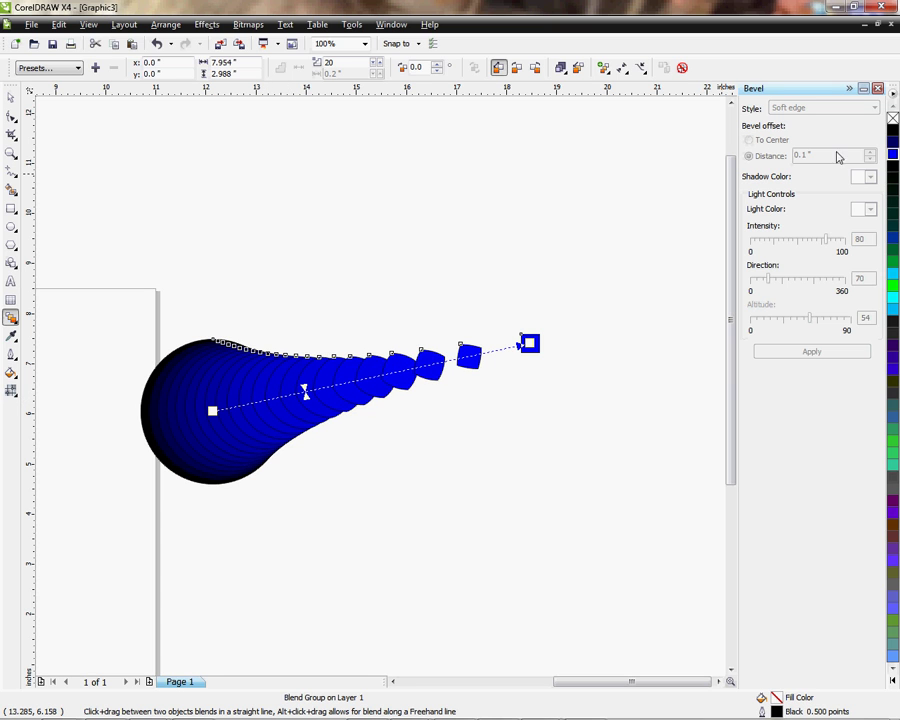
# Step: Remove all blend step outlines, briefly trying plum, and shift the acceleration back toward the circle
pyautogui.rightClick(892, 119)
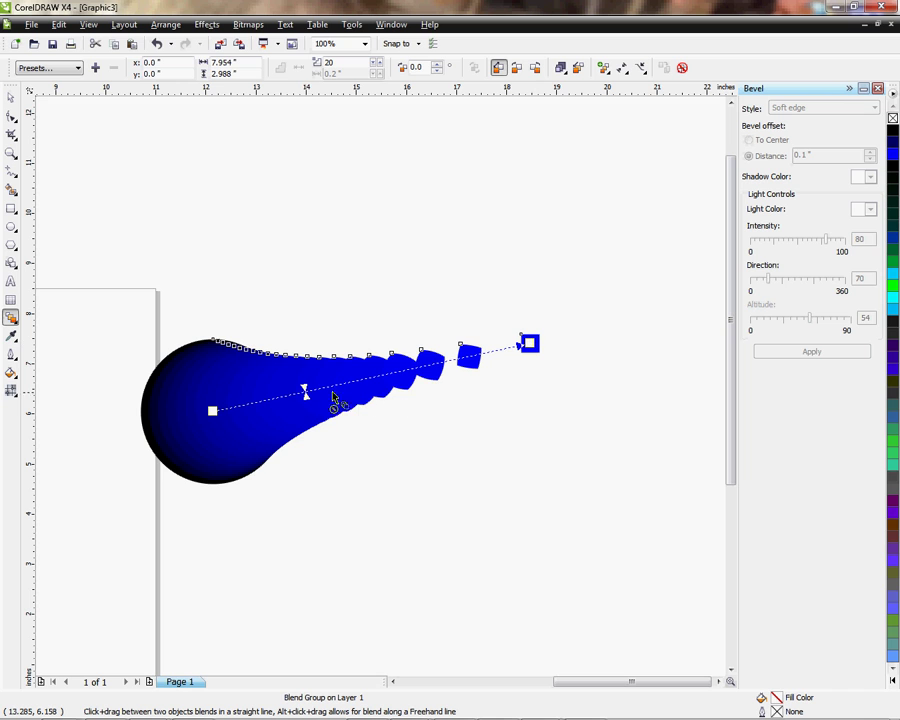
pyautogui.moveTo(305, 390); pyautogui.dragTo(399, 372)
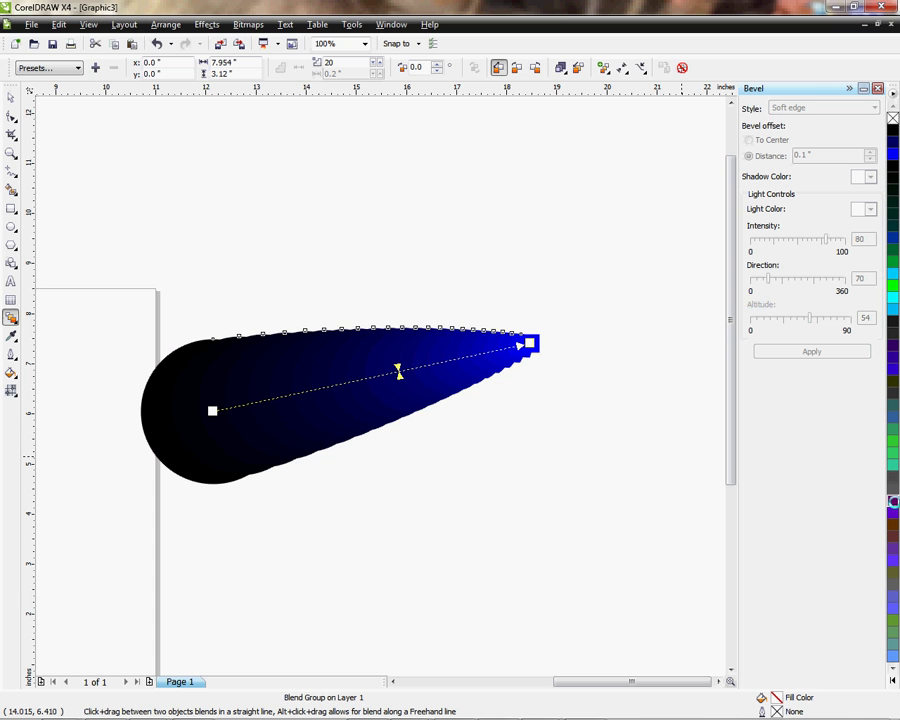
pyautogui.rightClick(895, 502)
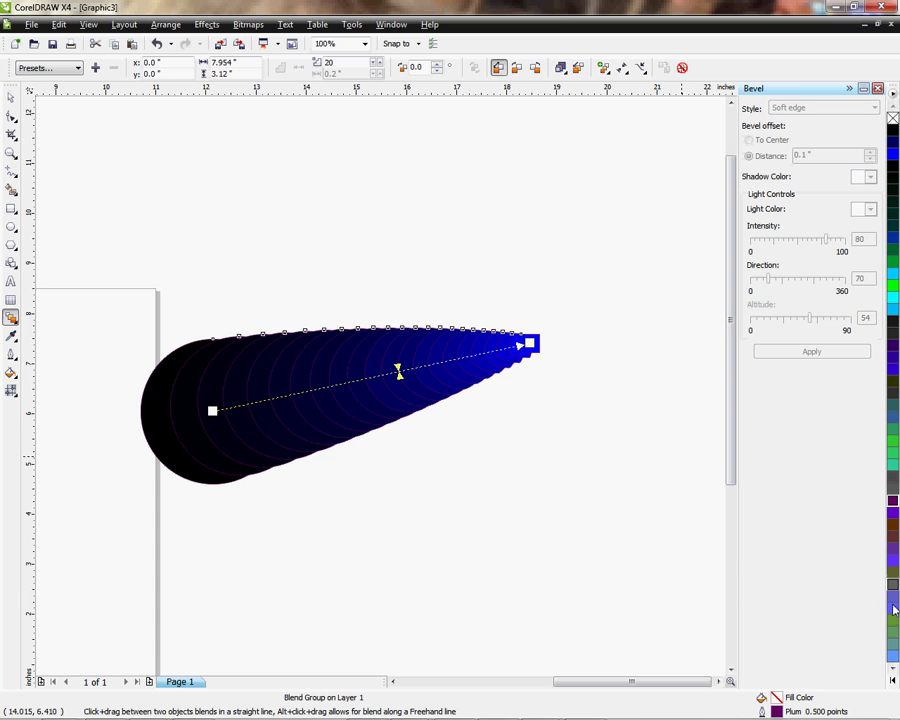
pyautogui.rightClick(893, 117)
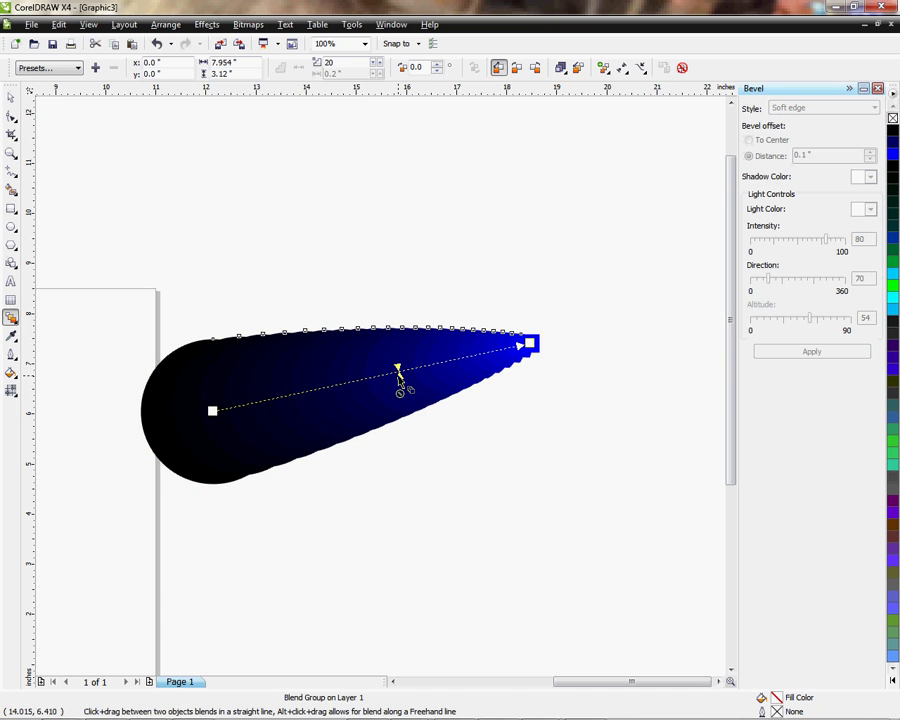
pyautogui.moveTo(398, 374); pyautogui.dragTo(338, 383)
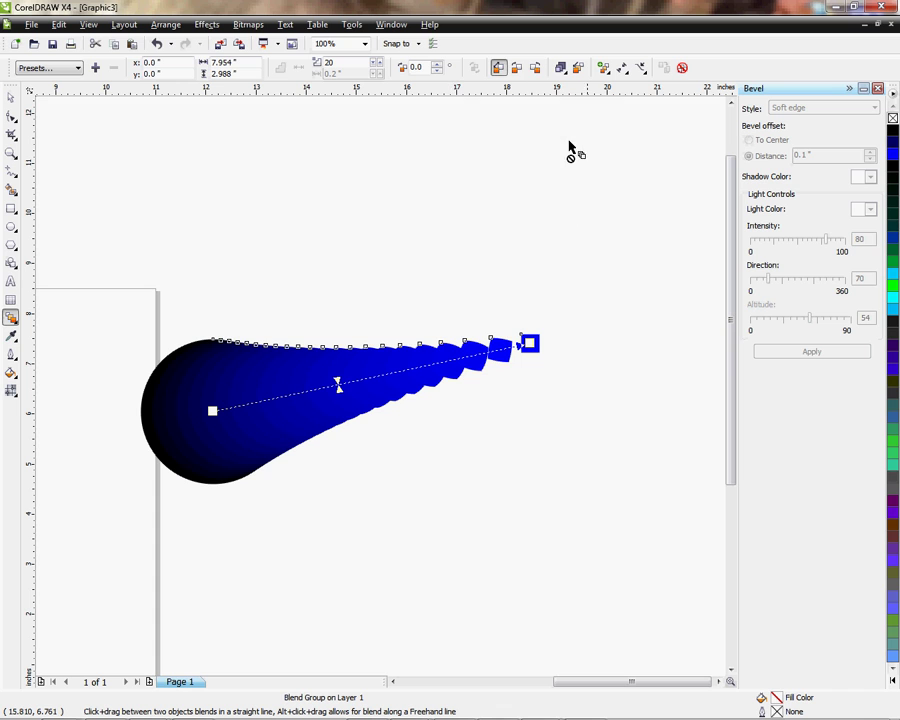
# Step: Try a Clockwise Blend, even out step spacing, then return to a Direct Blend
pyautogui.click(517, 68)
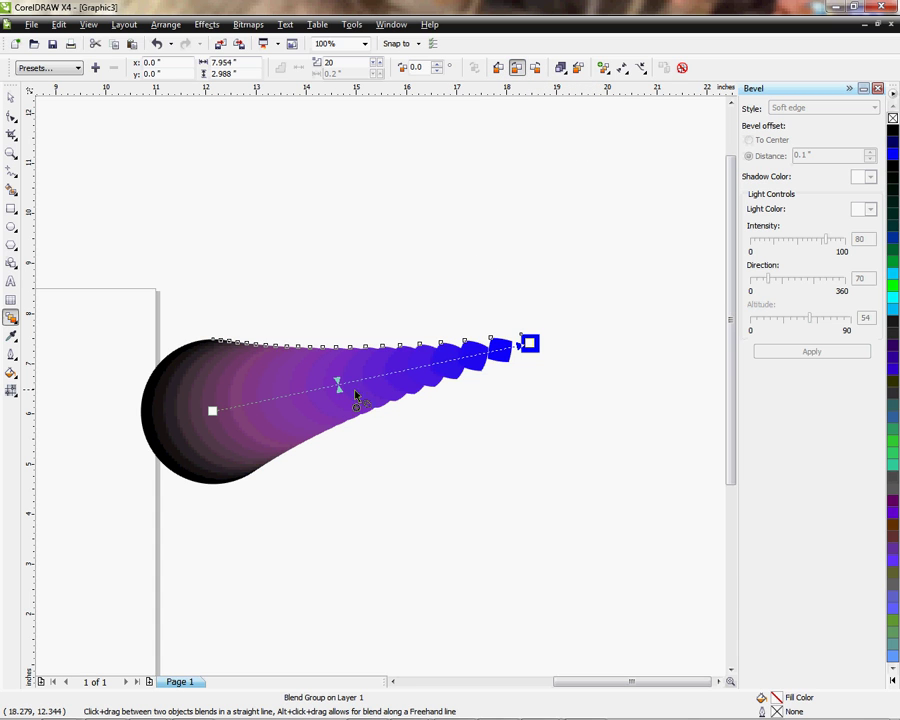
pyautogui.moveTo(338, 385); pyautogui.dragTo(371, 377)
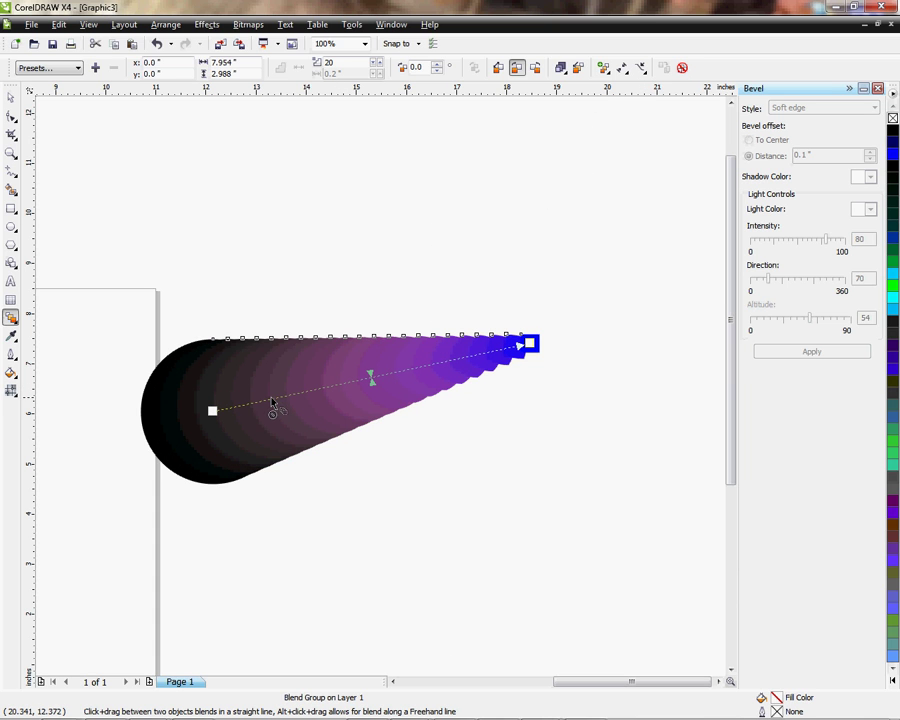
pyautogui.click(498, 68)
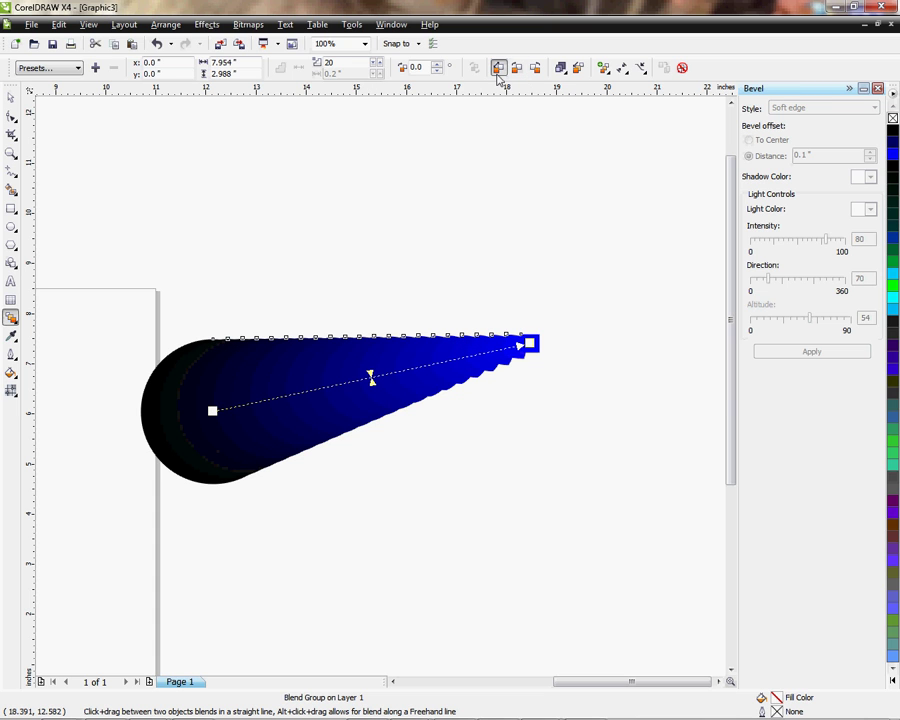
# Step: Unlink object and colour acceleration, then drag both sliders left so steps crowd the circle and turn blue early
pyautogui.click(562, 68)
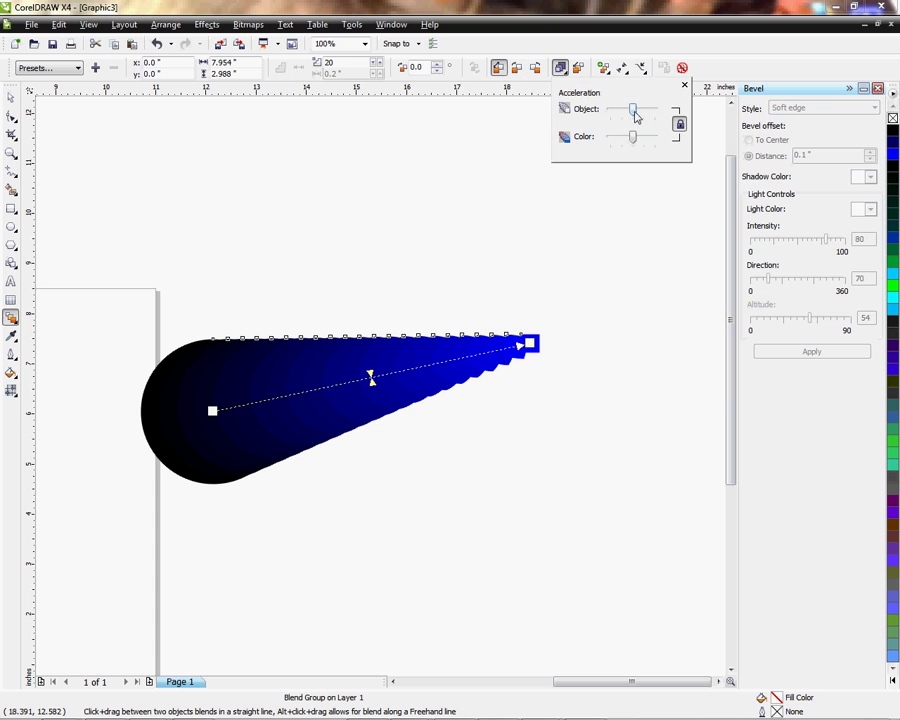
pyautogui.moveTo(634, 112)
pyautogui.mouseDown()
pyautogui.moveTo(613, 124)
pyautogui.moveTo(638, 137)
pyautogui.moveTo(622, 114)
pyautogui.moveTo(651, 136)
pyautogui.mouseUp()
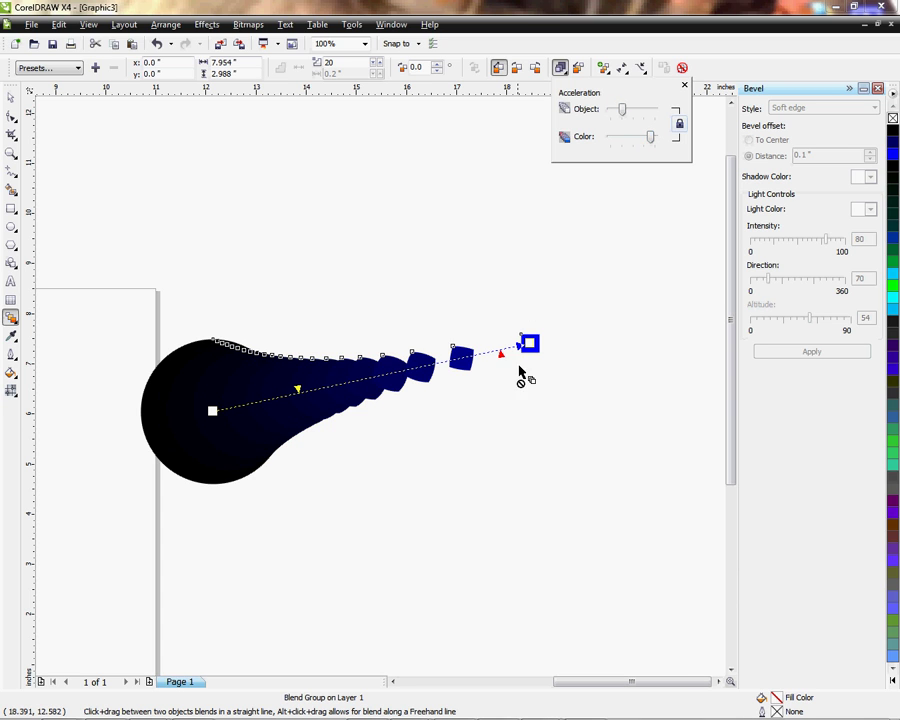
pyautogui.moveTo(648, 139); pyautogui.dragTo(627, 139)
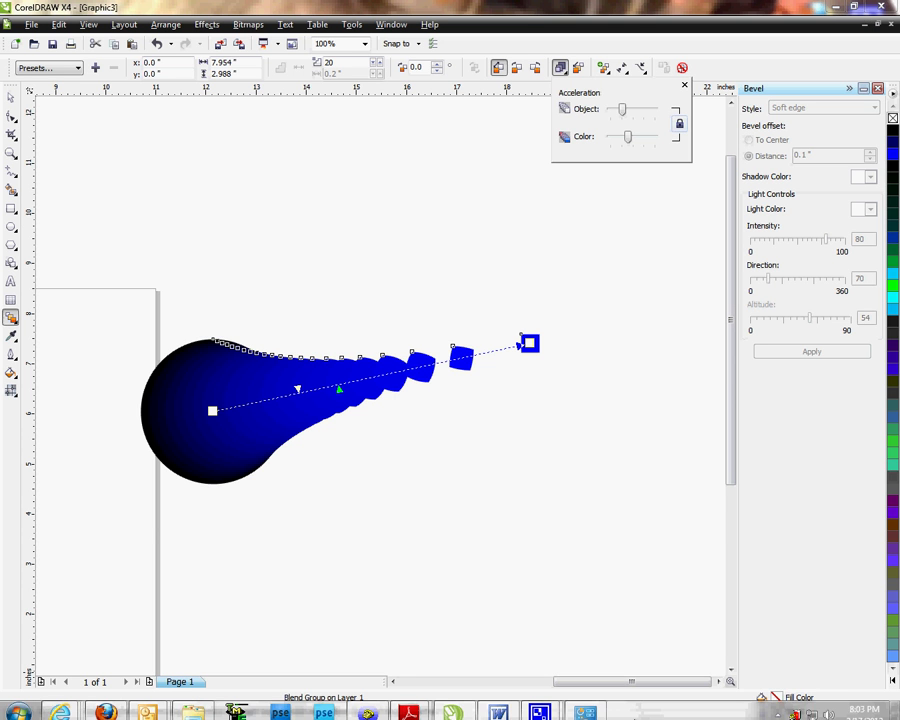
# Step: Dismiss the acceleration popup via the CamStudio taskbar button, leaving the black-to-blue-square blend displayed
pyautogui.click(545, 708)
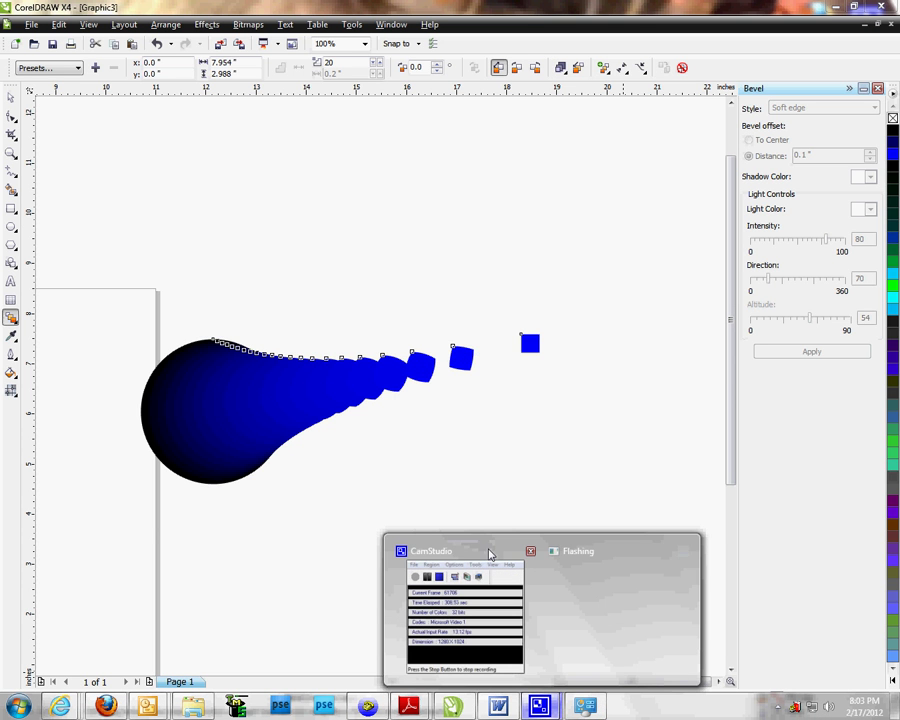
pyautogui.moveTo(489, 554)
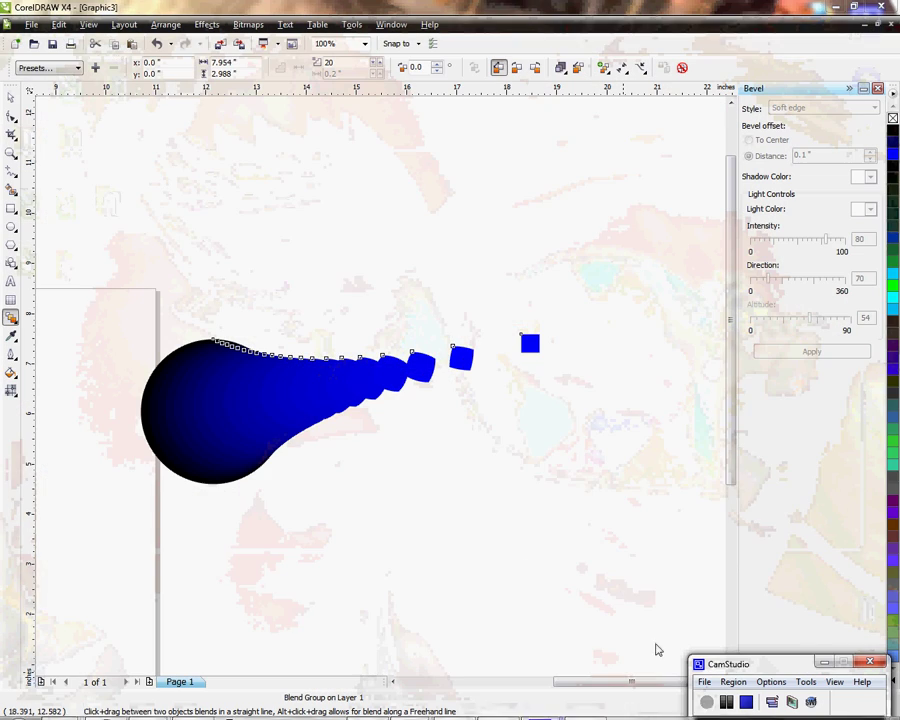